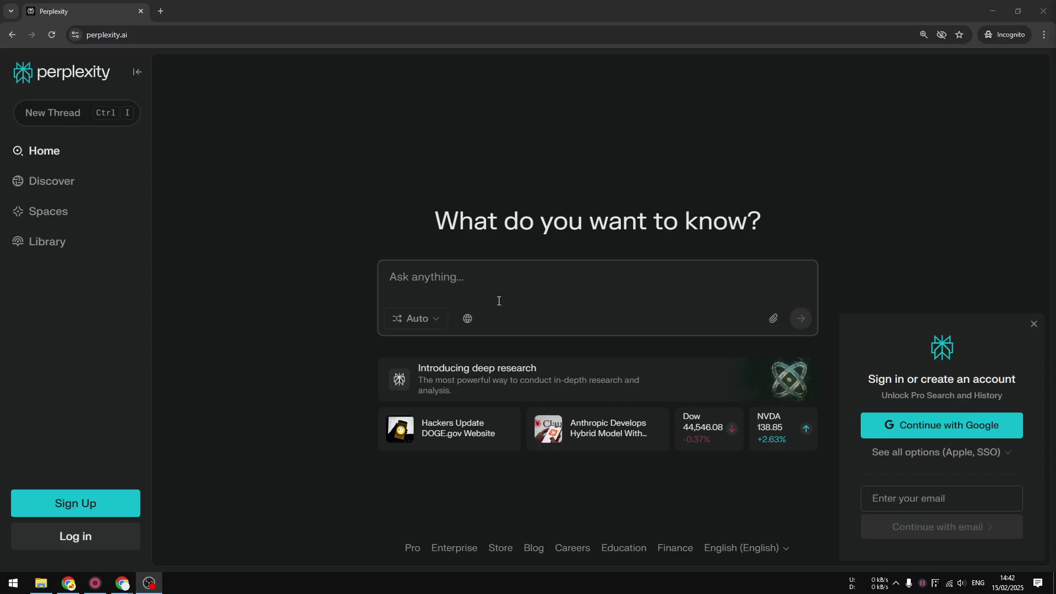
- Try another search mode, dismiss the Pro Search sign-in prompt, and close the trending suggestions
left_click(438, 328)
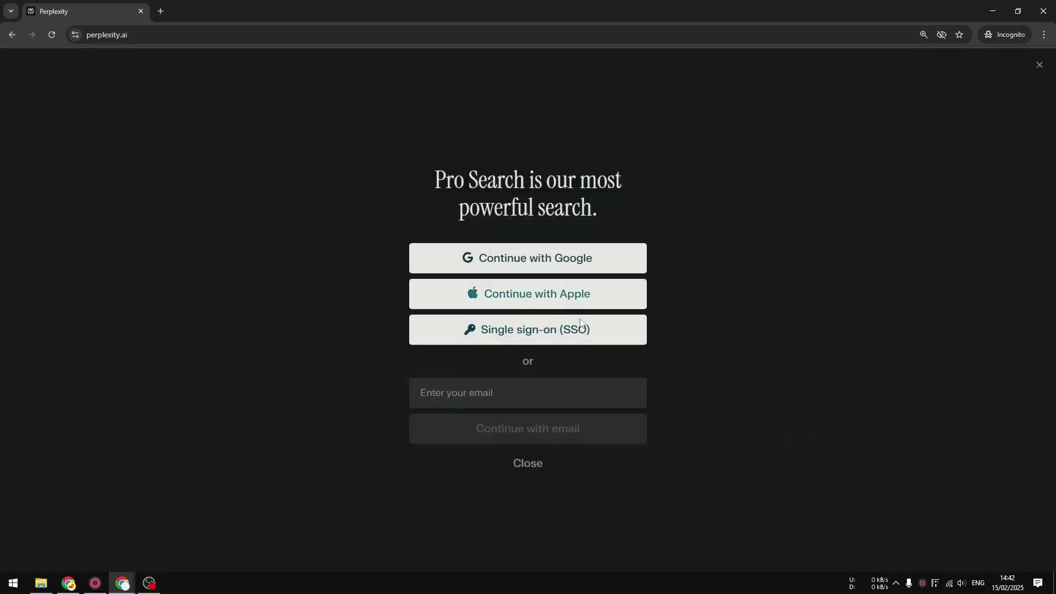
left_click(530, 464)
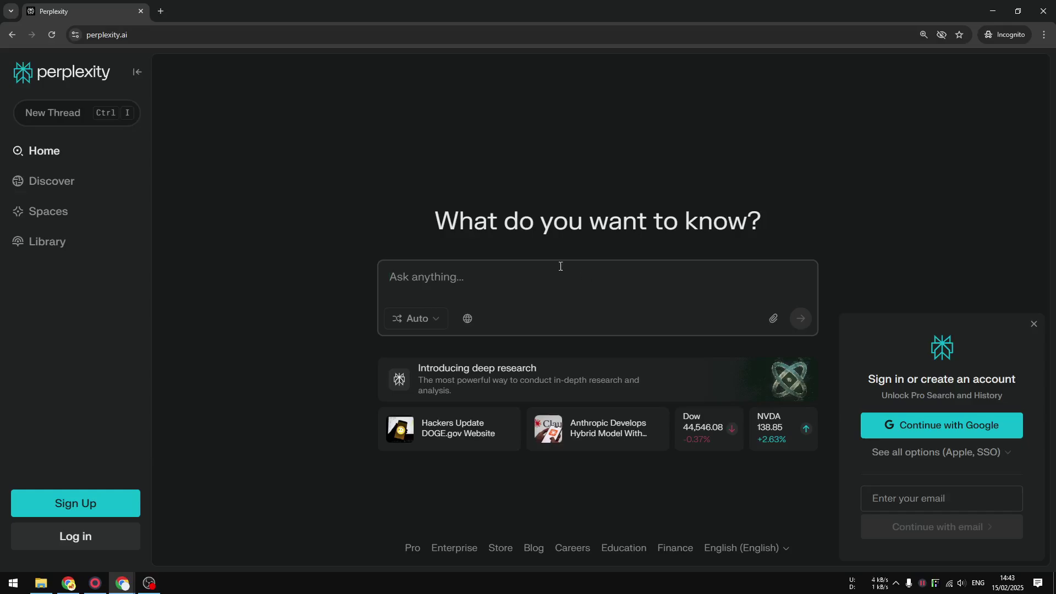
left_click(494, 281)
left_click(531, 177)
- Sign in with the pasted account email, entering the emailed code manually
left_click(912, 499)
key("ctrl+v")
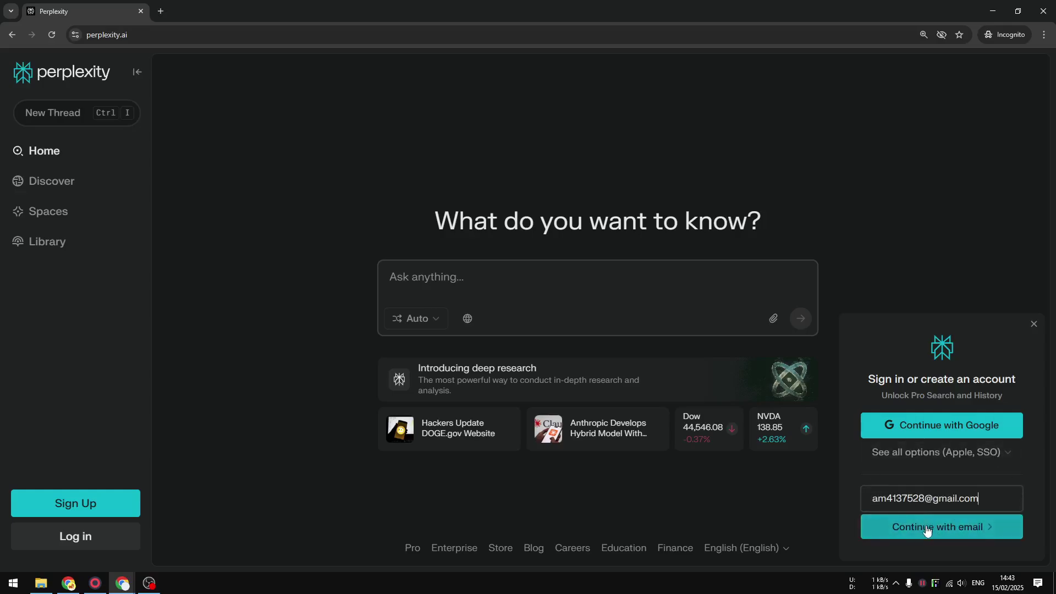
left_click(926, 529)
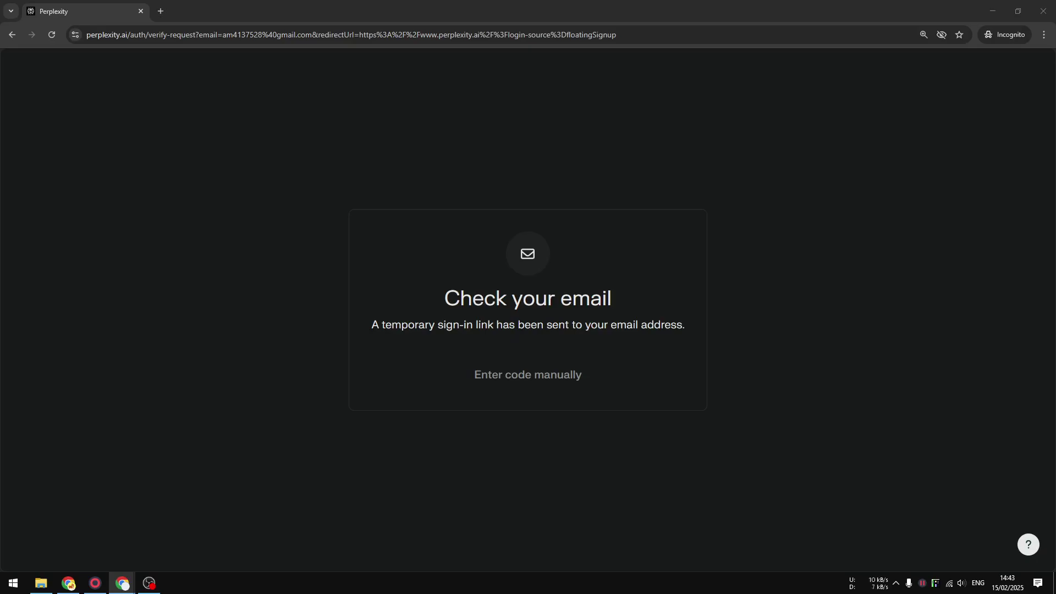
left_click(576, 380)
left_click(514, 357)
left_click(523, 381)
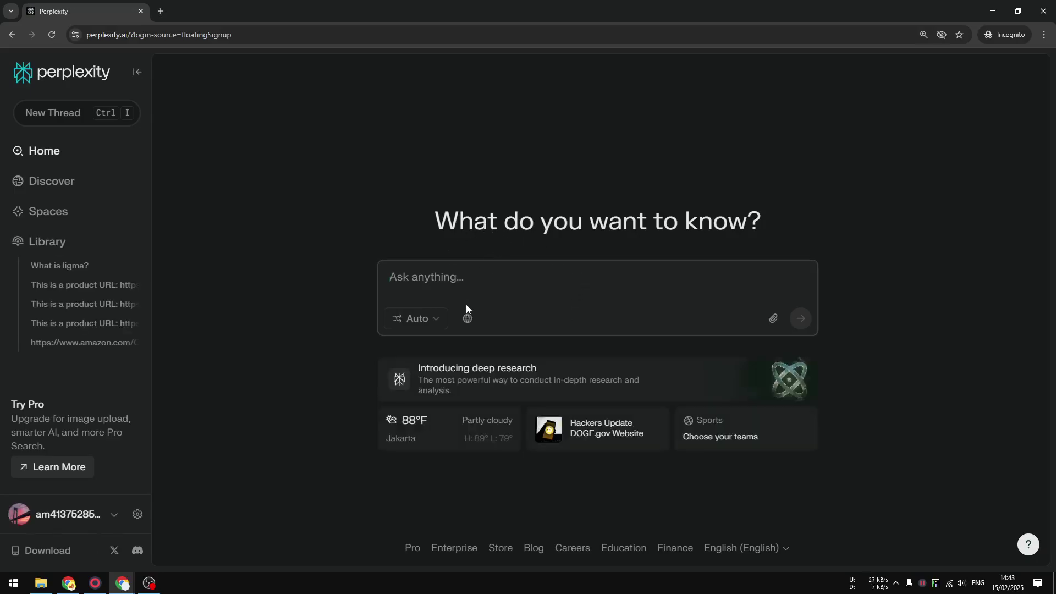
- Change the search mode from Auto to Pro search
left_click(429, 320)
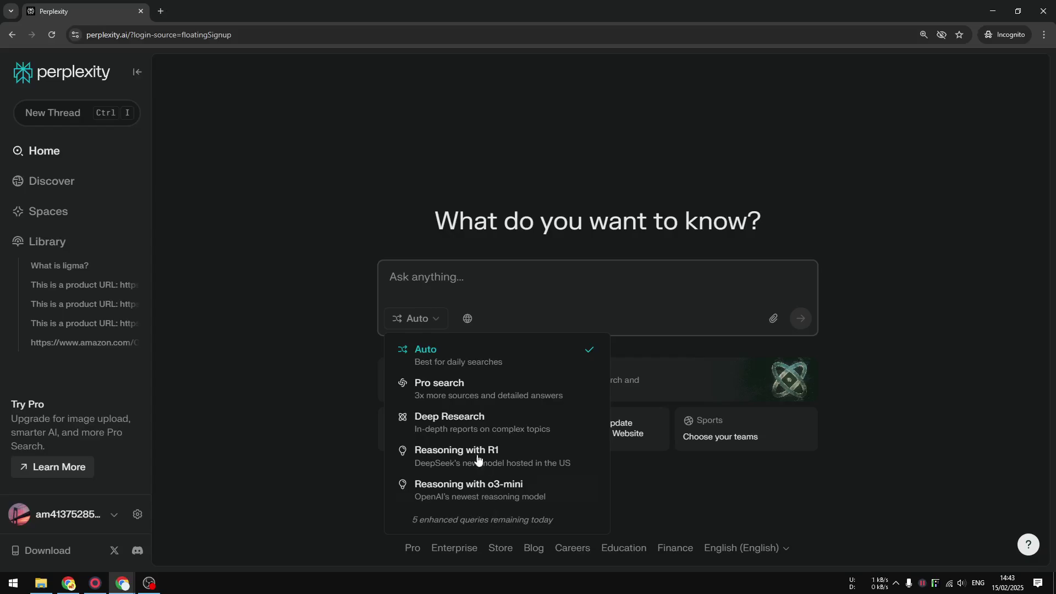
left_click(474, 388)
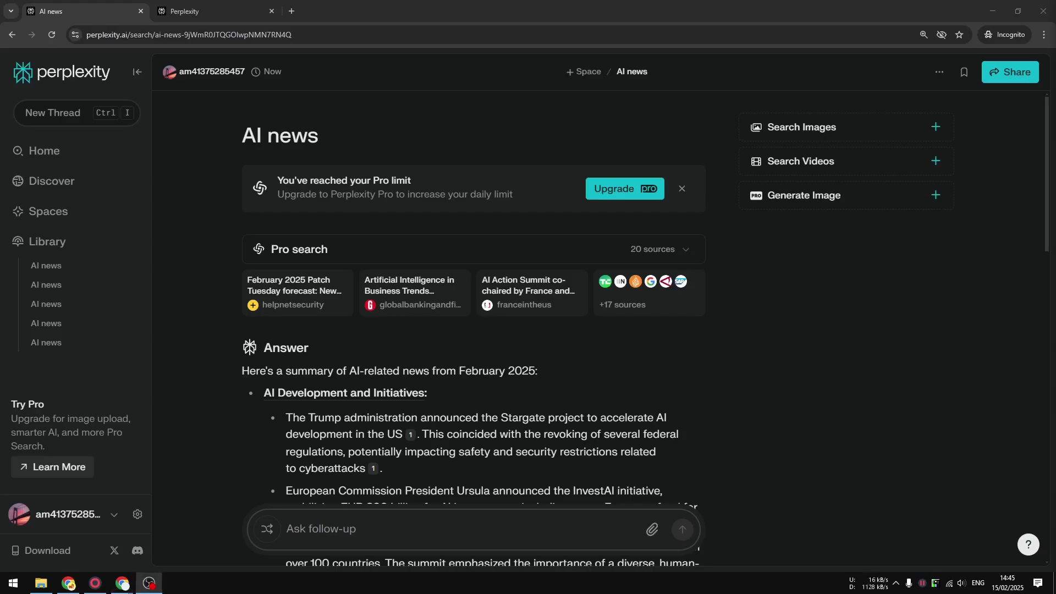
mouse_move(460, 303)
- Back on the home tab, retry selecting Pro search and dismiss the upgrade offer
left_click(242, 16)
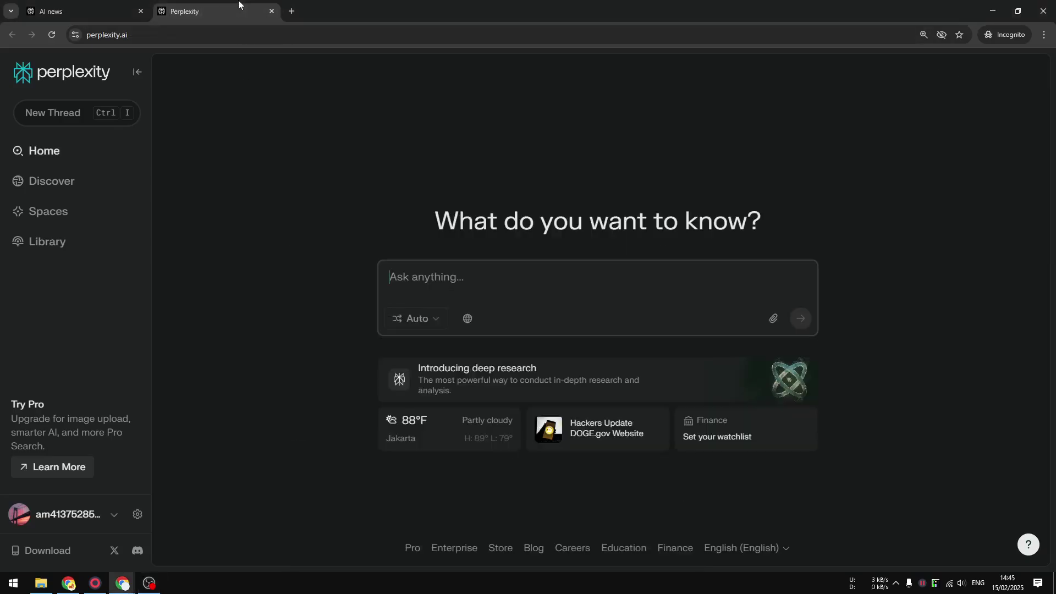
left_click(433, 318)
left_click(447, 391)
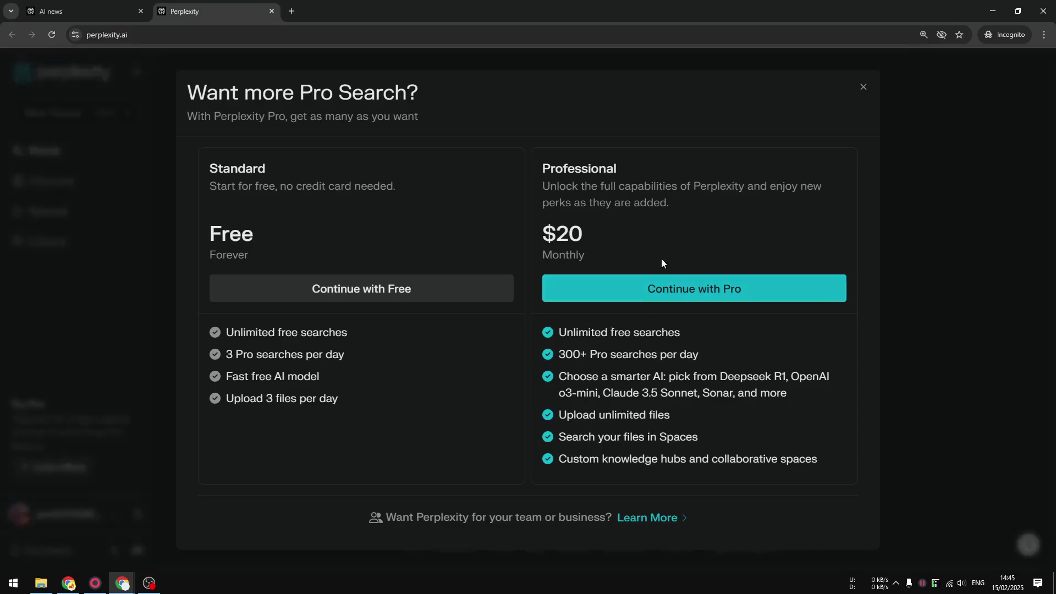
left_click(863, 87)
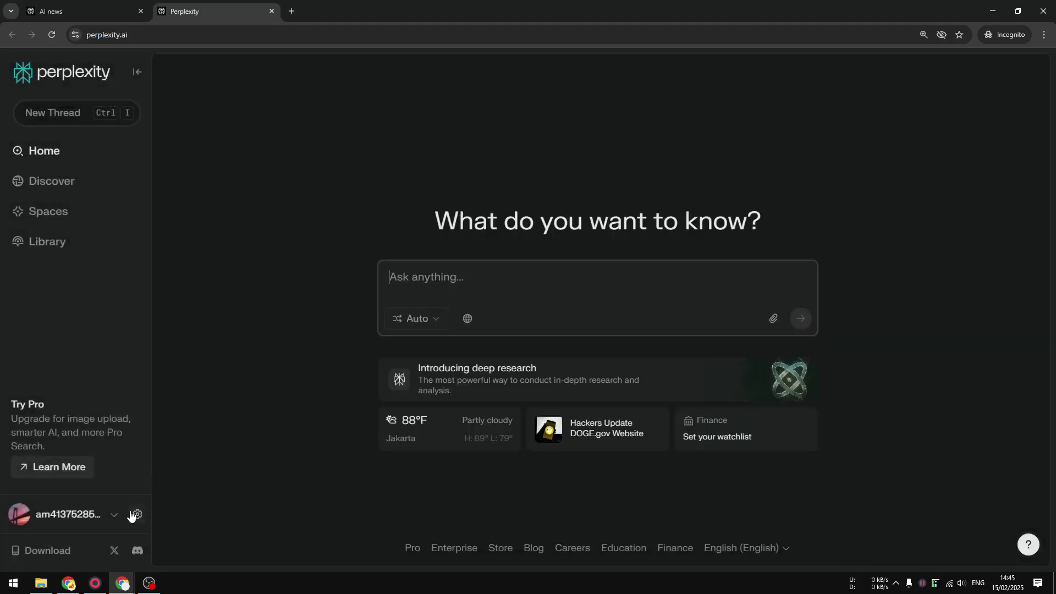
- Sign out of the current account from Settings and confirm
left_click(132, 517)
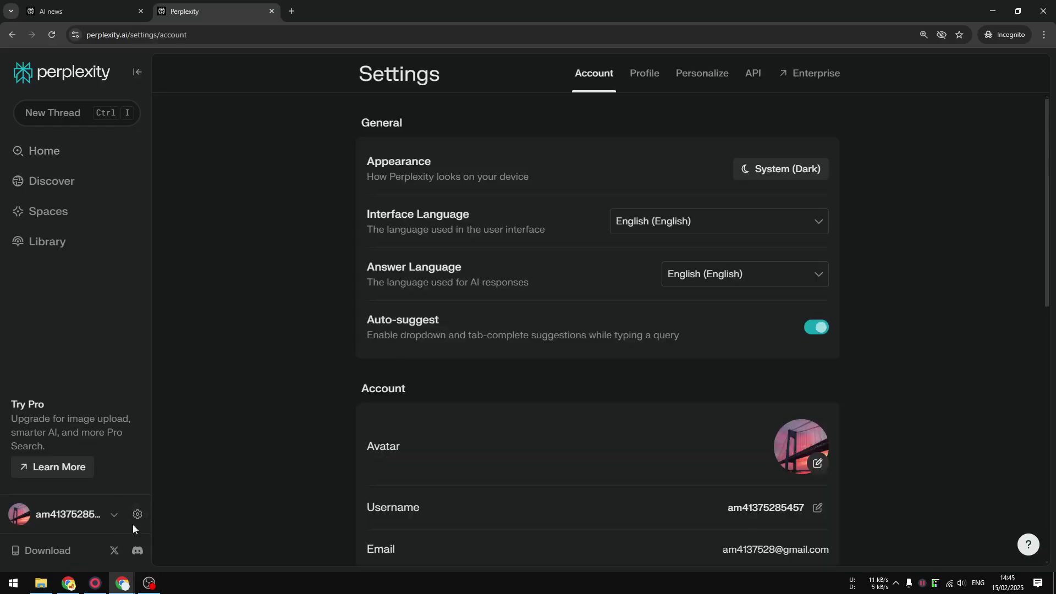
left_click_drag(1048, 195, 1044, 495)
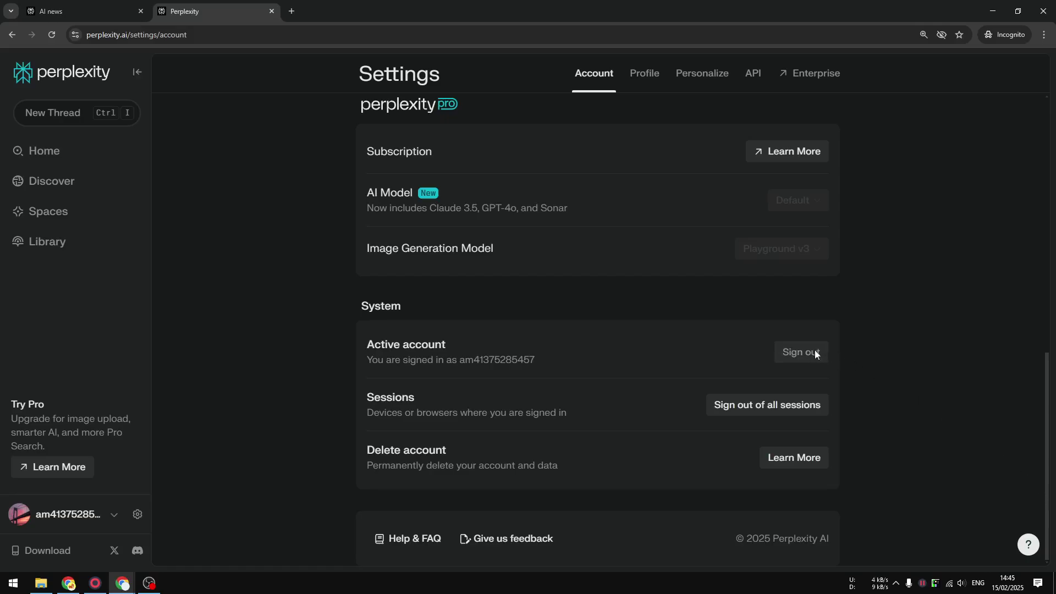
left_click(816, 354)
left_click(707, 361)
left_click(140, 11)
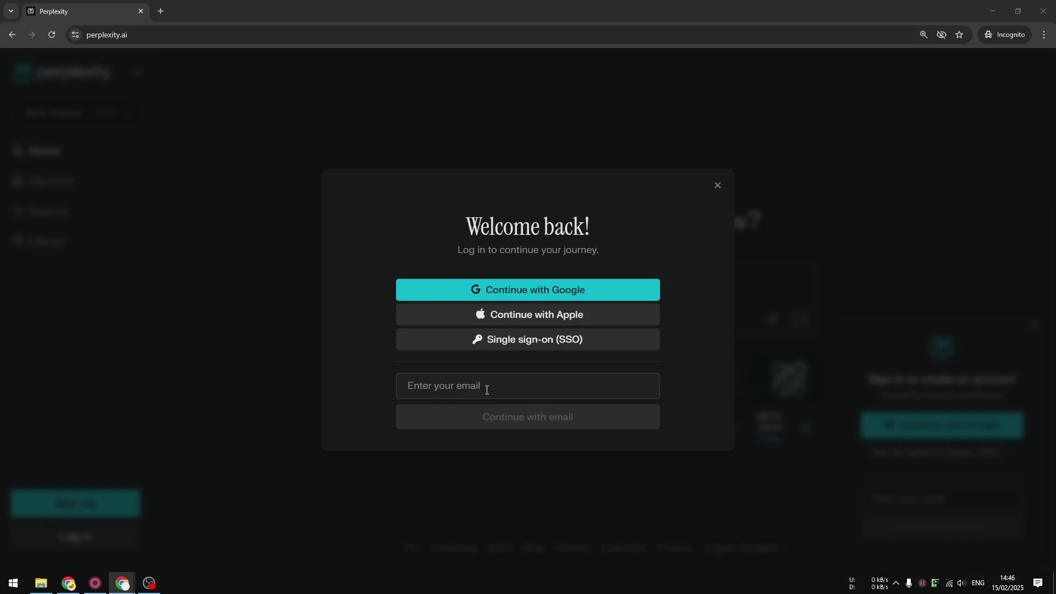
- Log in with the Gmail address turned into a '+alias1' plus-alias
left_click(535, 380)
key("ctrl+v")
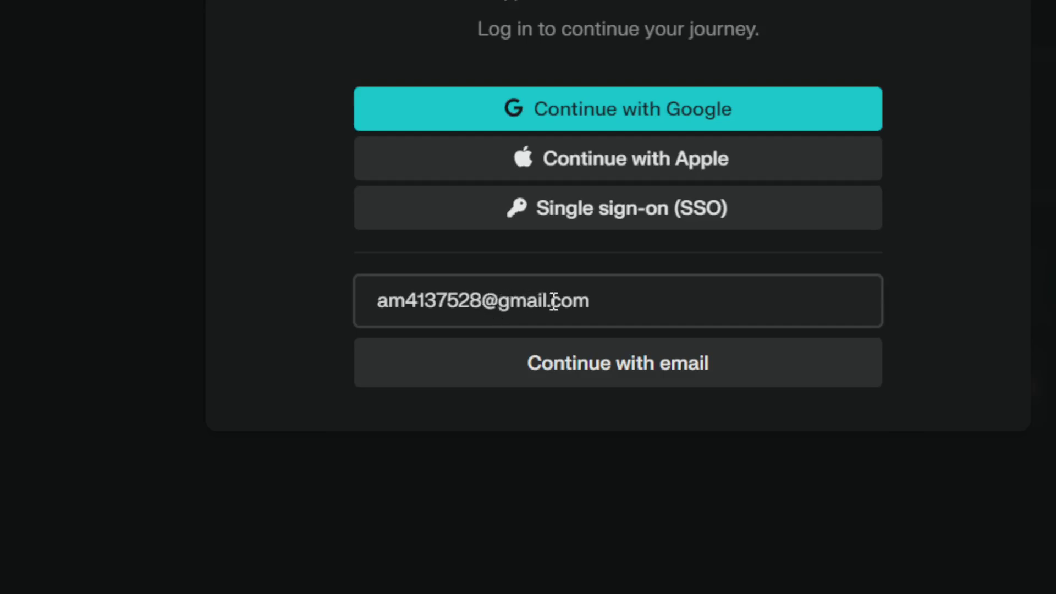
type("+")
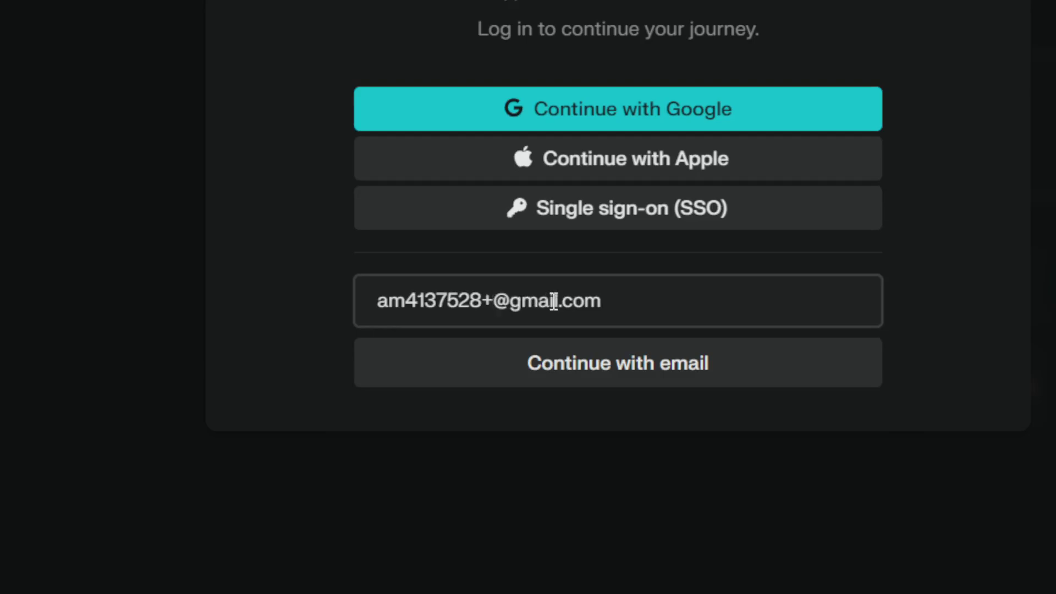
type("alias1")
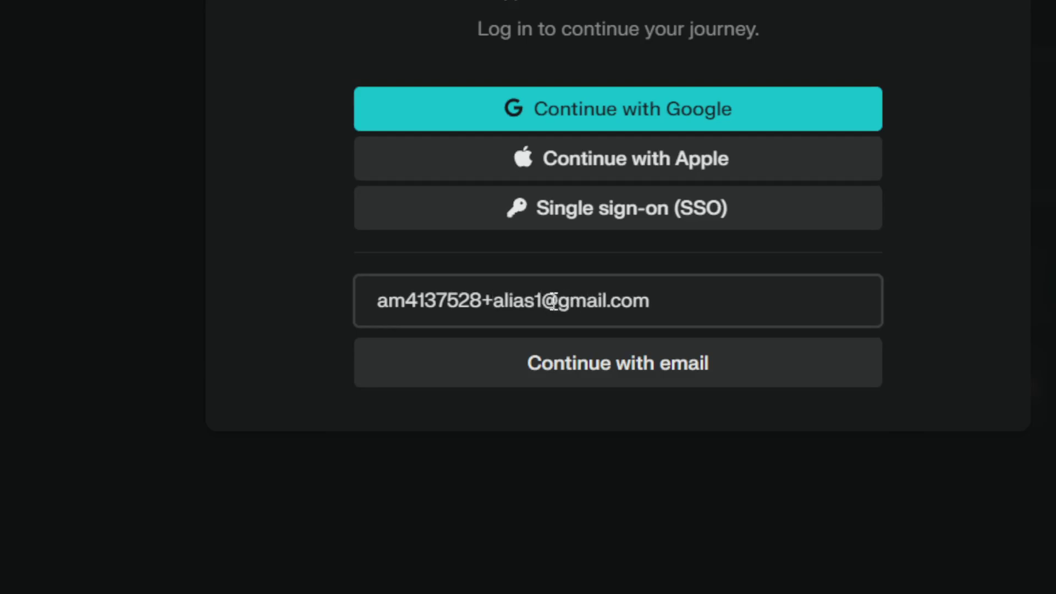
left_click(740, 362)
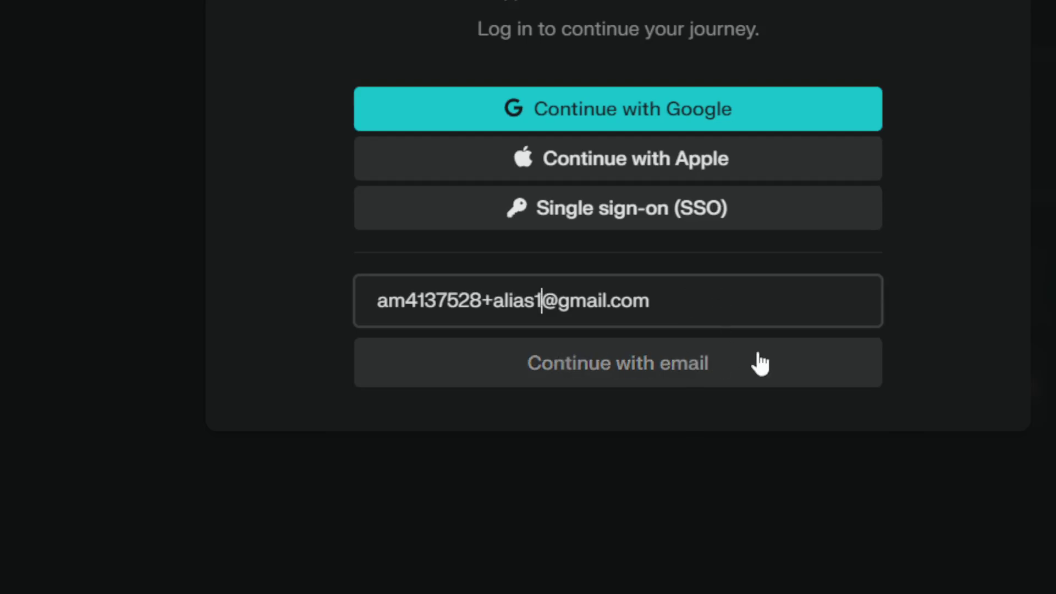
left_click(678, 365)
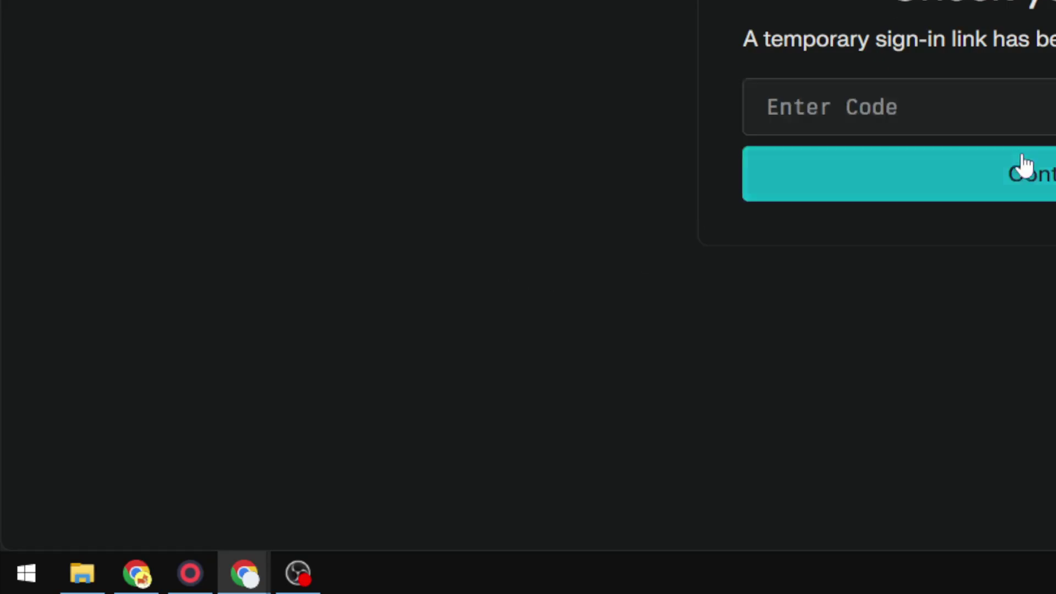
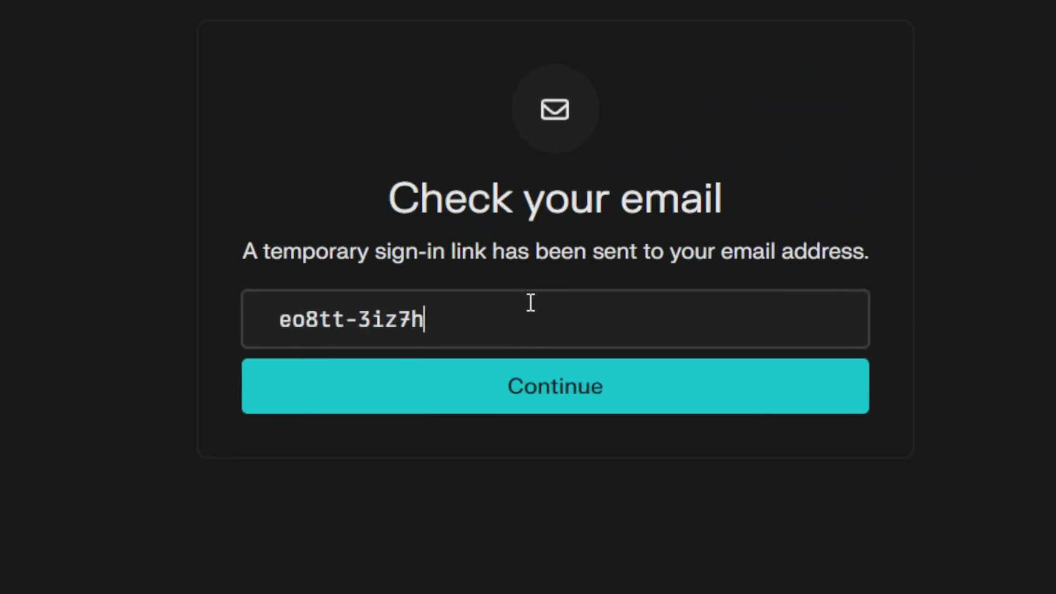
- Submit the emailed code, removing its stray leading space after the Invalid code error
left_click(545, 392)
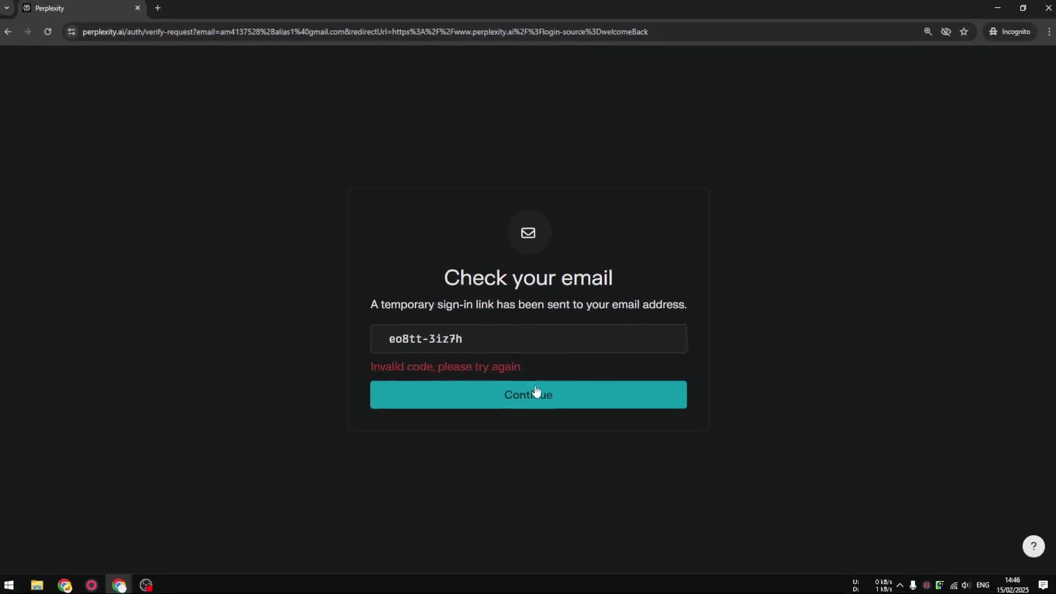
left_click(368, 338)
key("Delete")
key("Return")
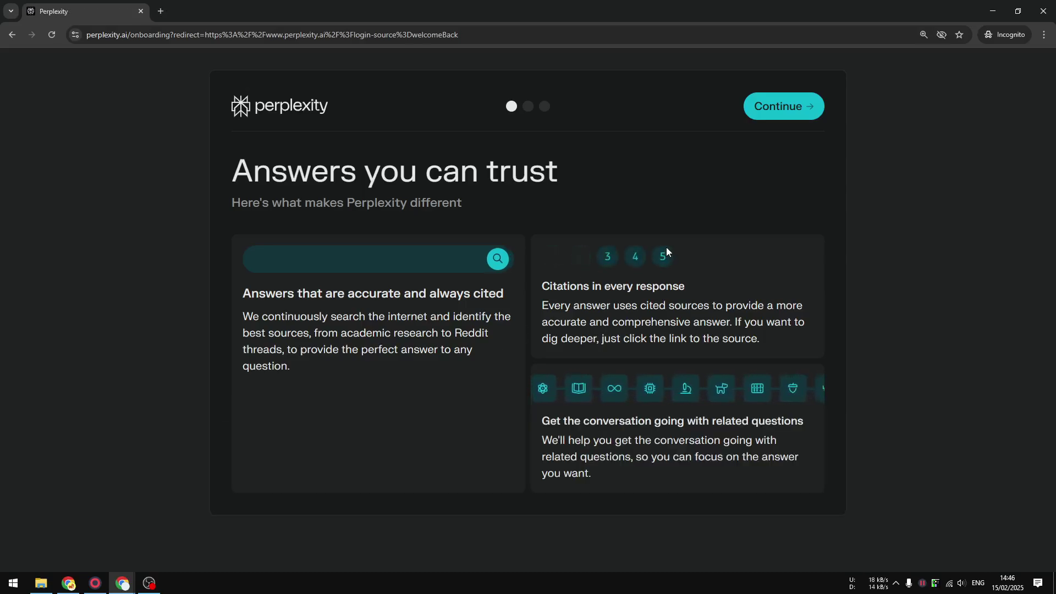
- Complete onboarding, skipping the Try Pro offer and finishing at the phone app page
left_click(784, 112)
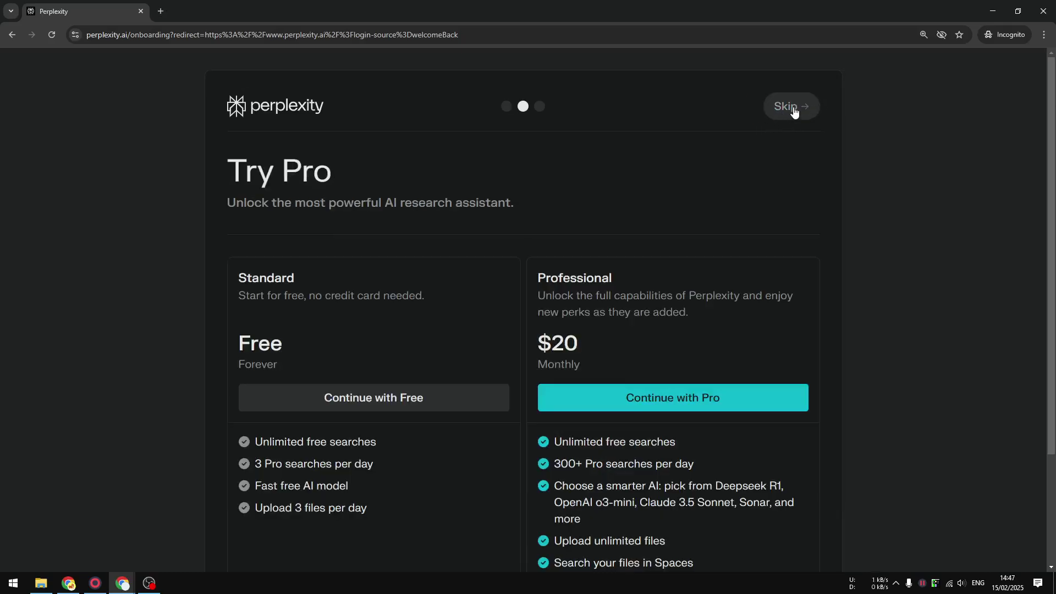
left_click(792, 109)
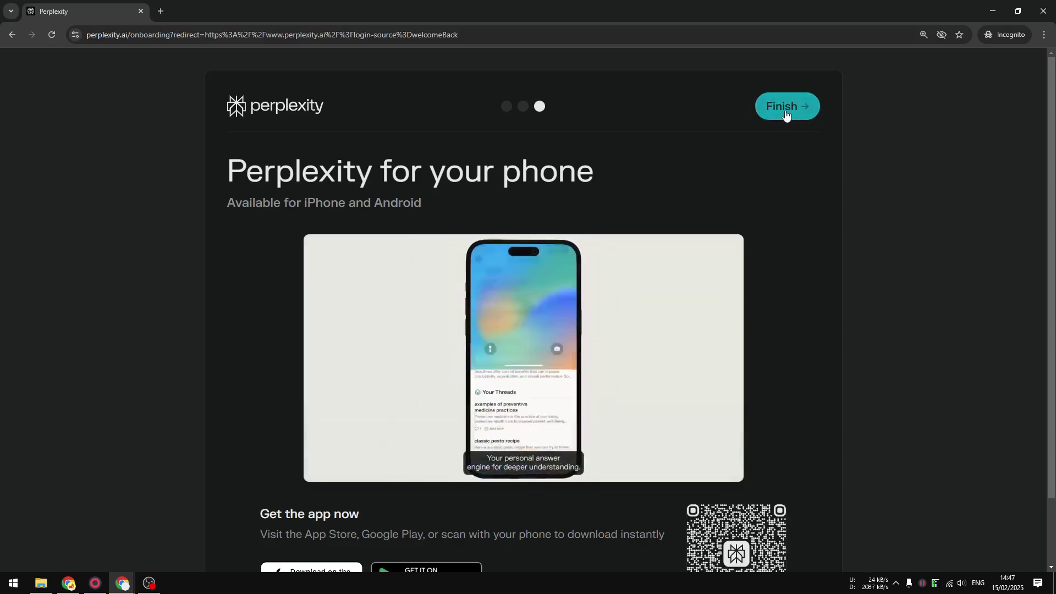
left_click(789, 109)
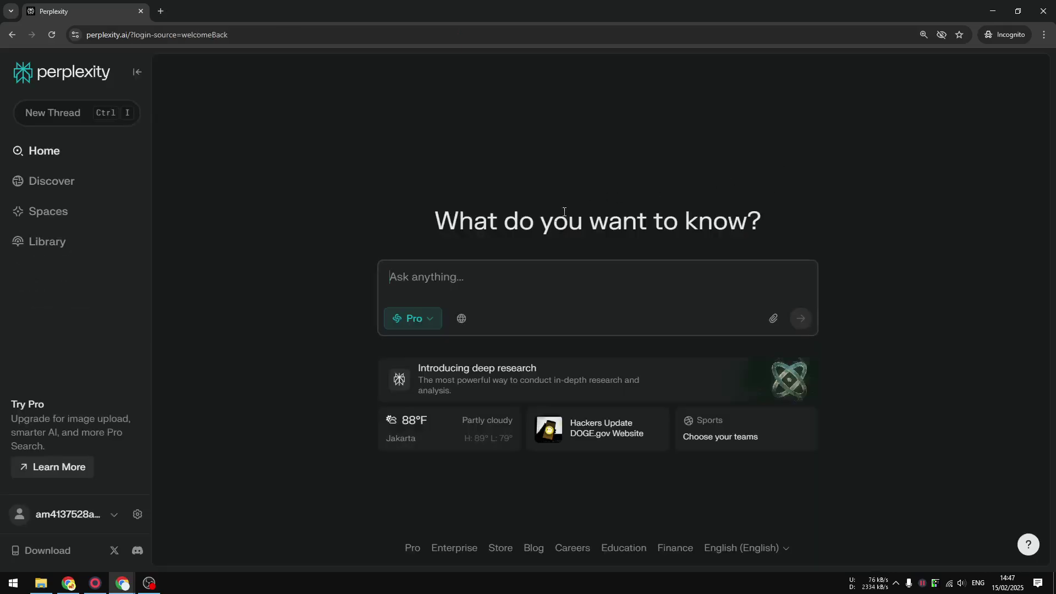
- Check the mode list shows Pro search selected with 5 enhanced queries left today
left_click(409, 317)
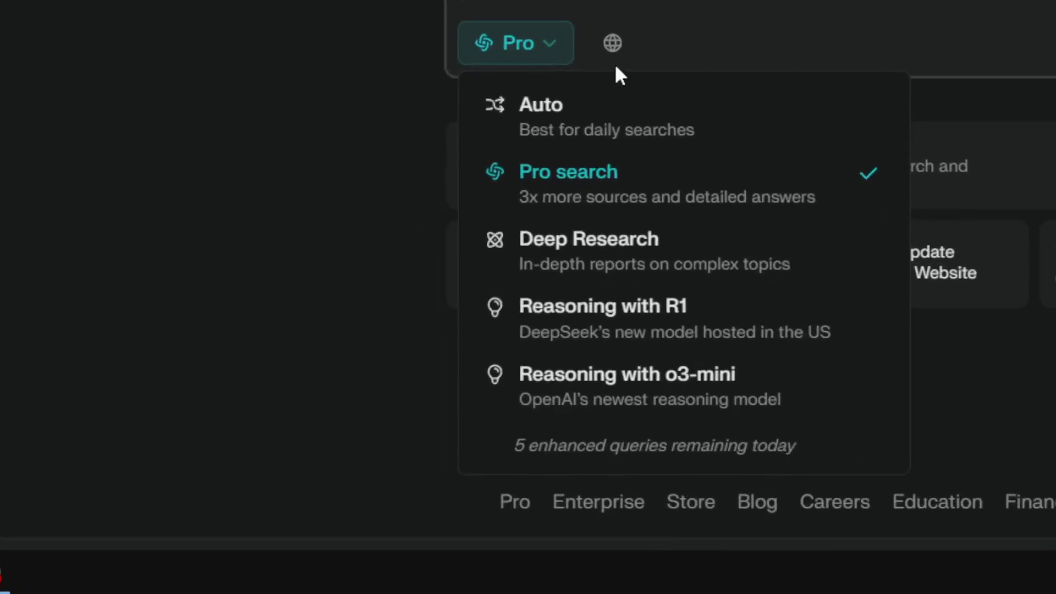
left_click(500, 279)
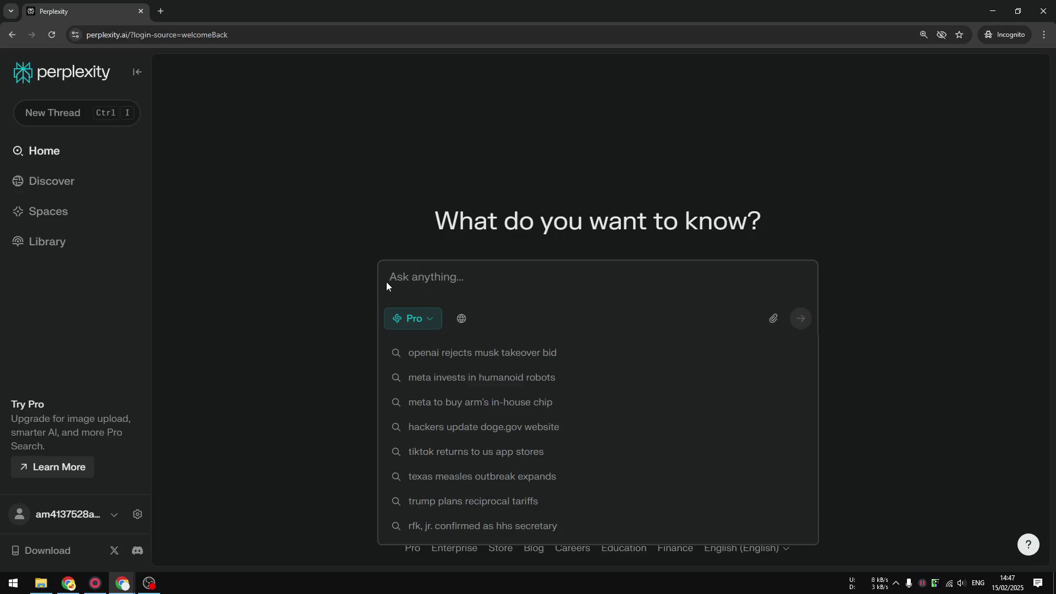
left_click(371, 264)
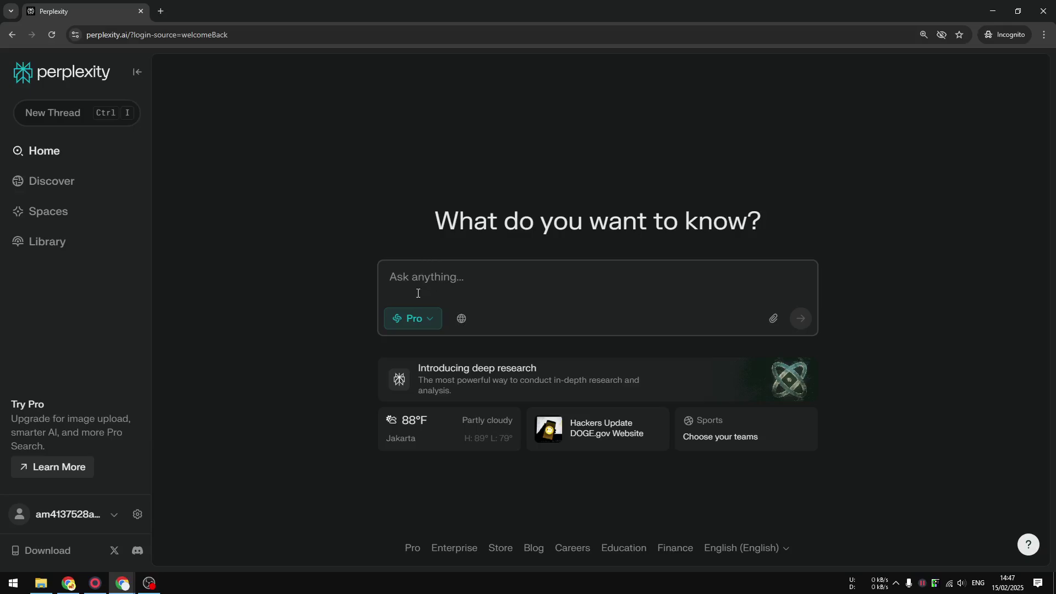
left_click(419, 293)
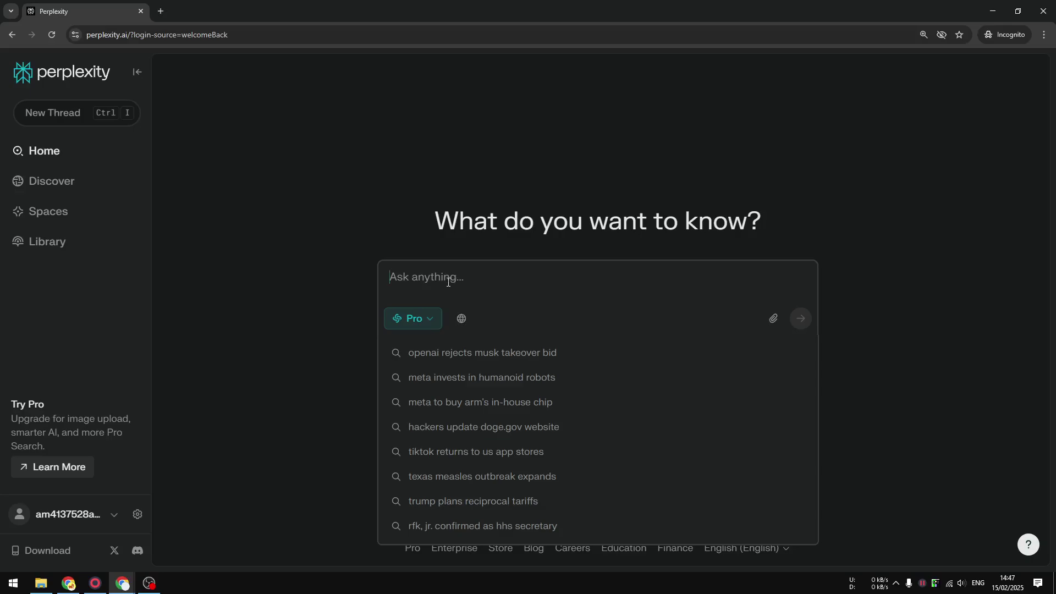
left_click(333, 259)
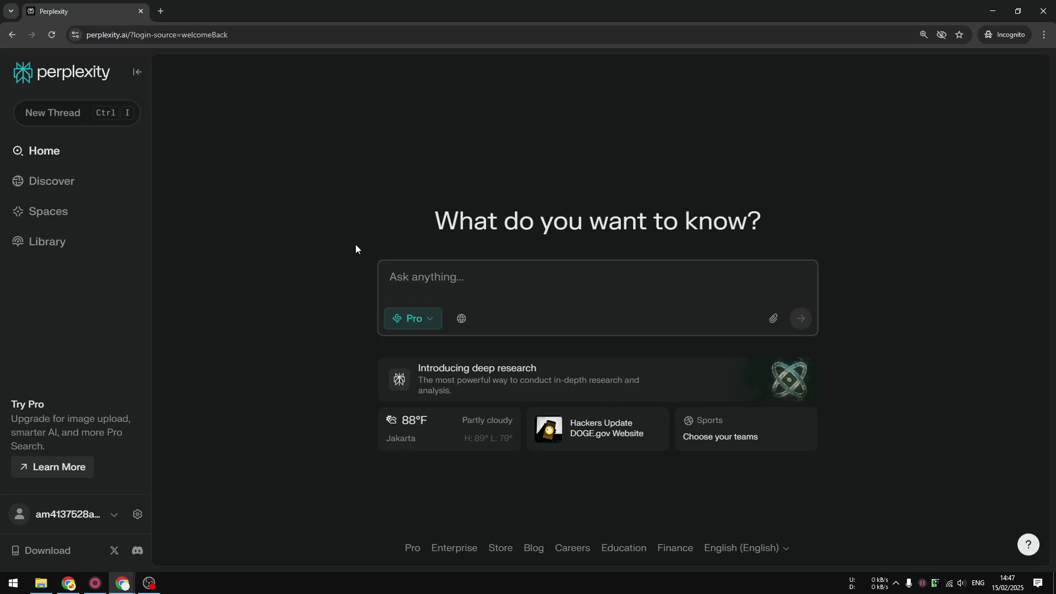
left_click(427, 322)
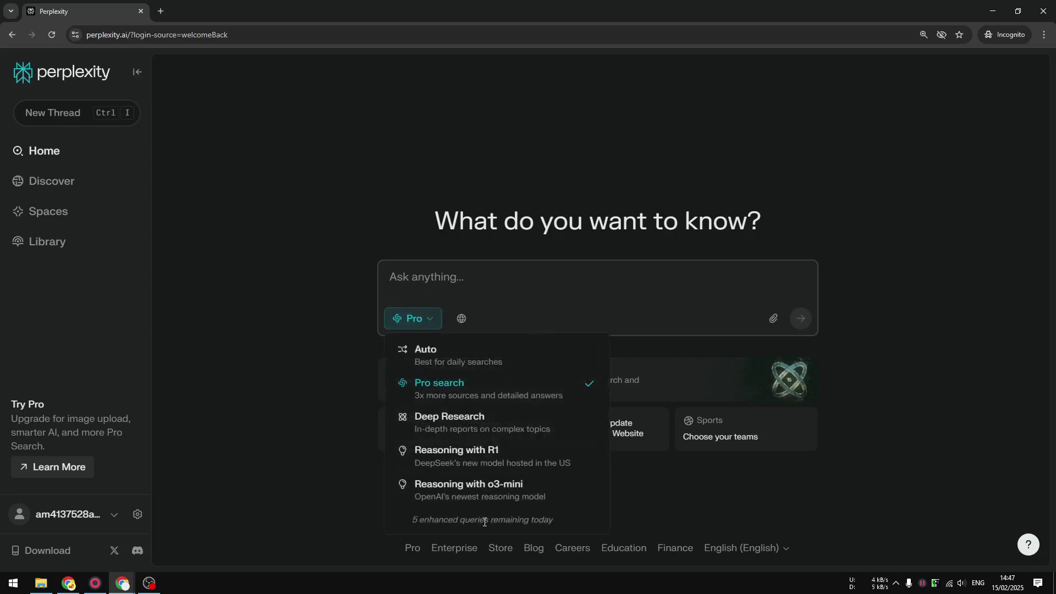